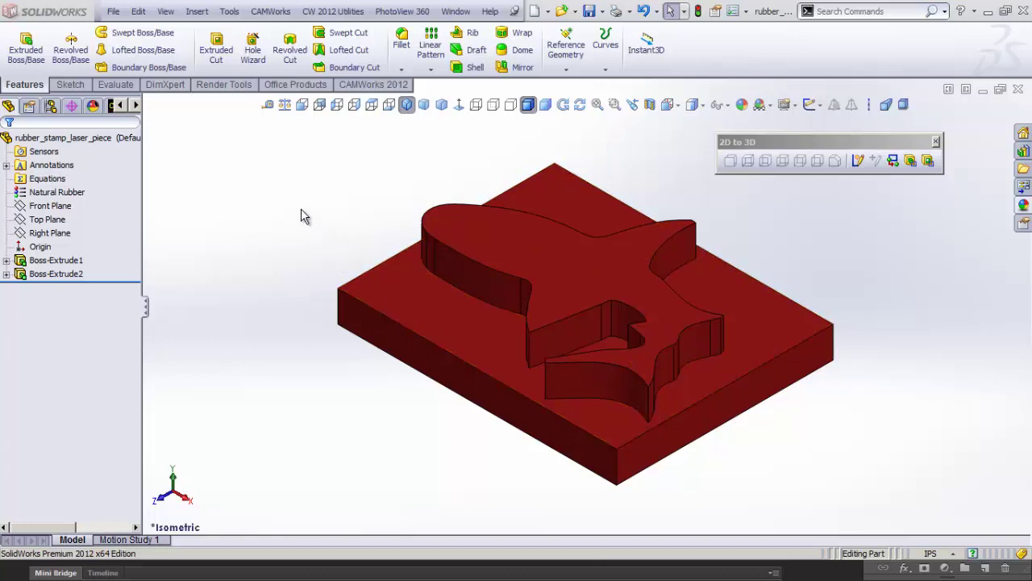
Open the Window menu to see the open part documents
left_click(454, 12)
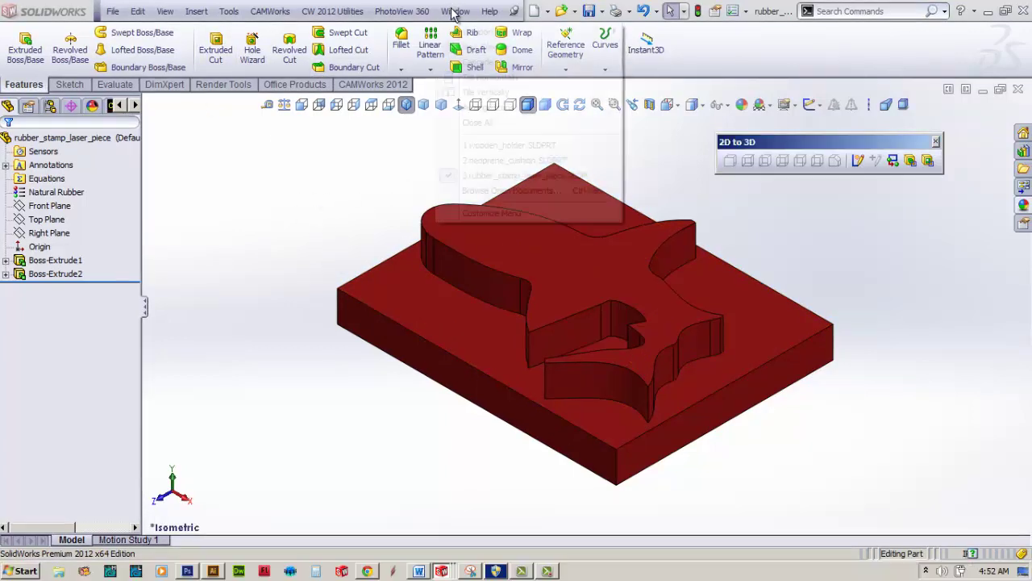
Switch to wooden_holder.SLDPRT, collapse the side pane, and open the New flyout
left_click(486, 150)
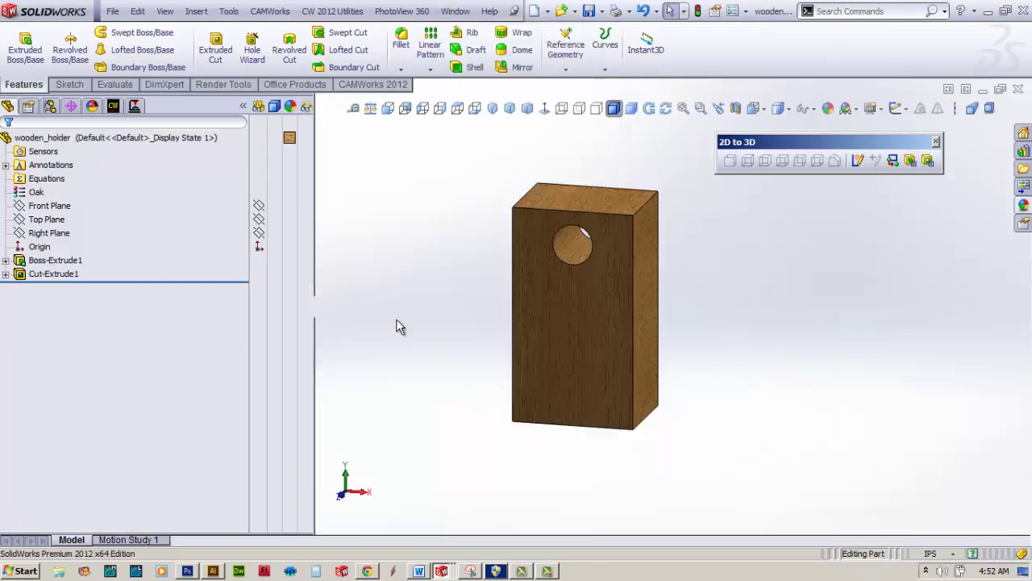
left_click(244, 109)
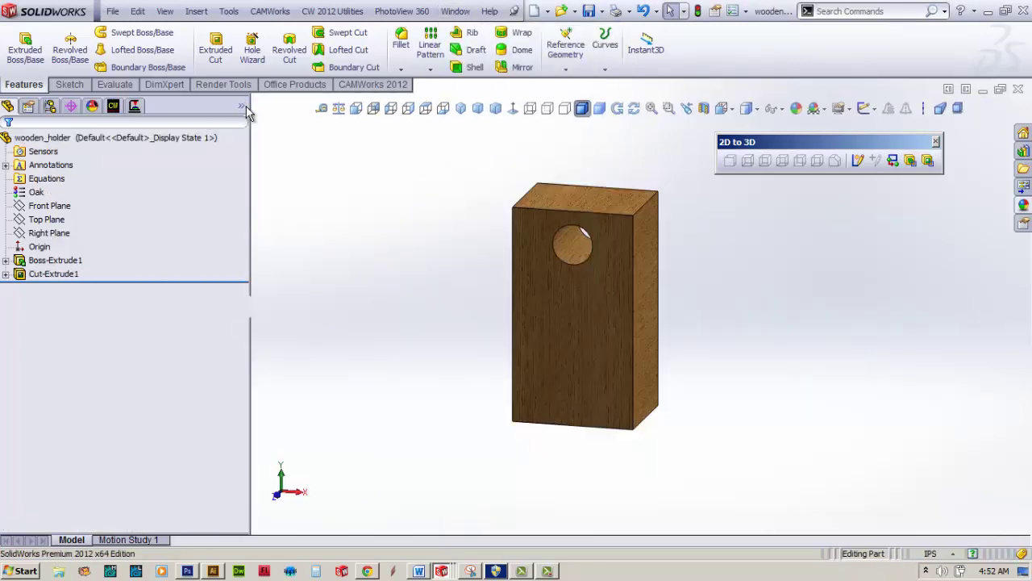
left_click(547, 13)
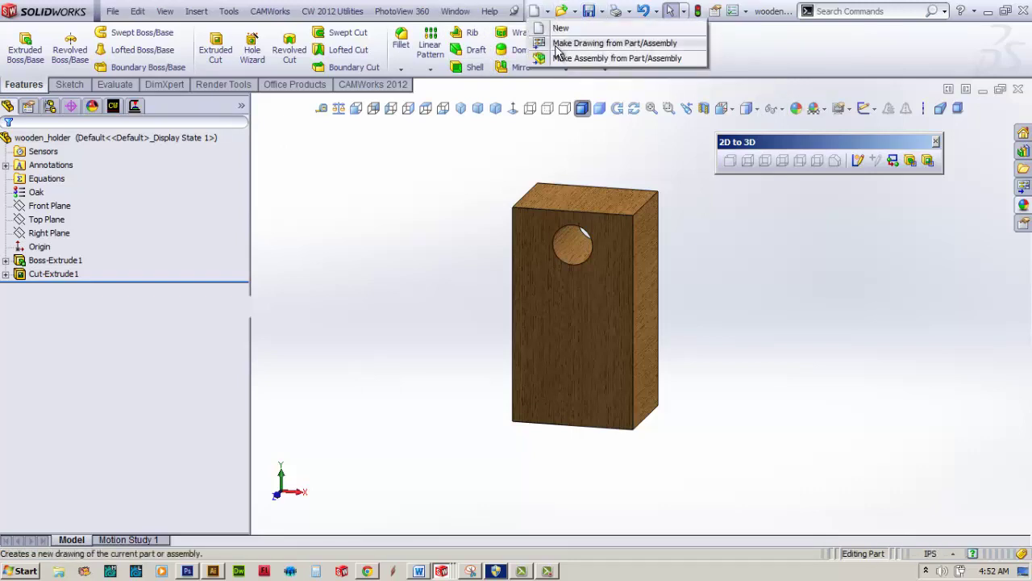
Make an assembly from the part, placing wooden_holder as the first fixed component
left_click(642, 60)
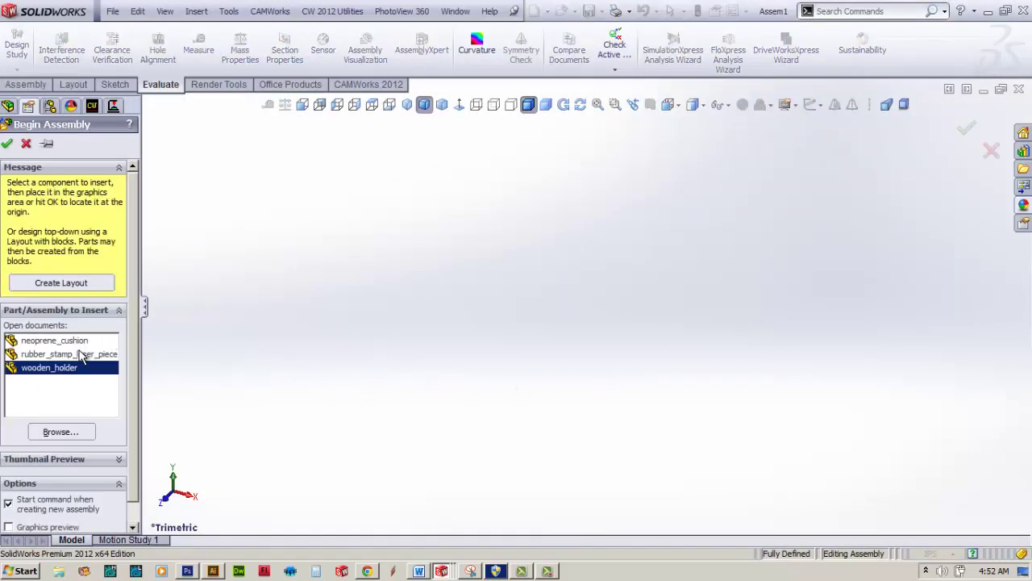
left_click(59, 371)
left_click(59, 372)
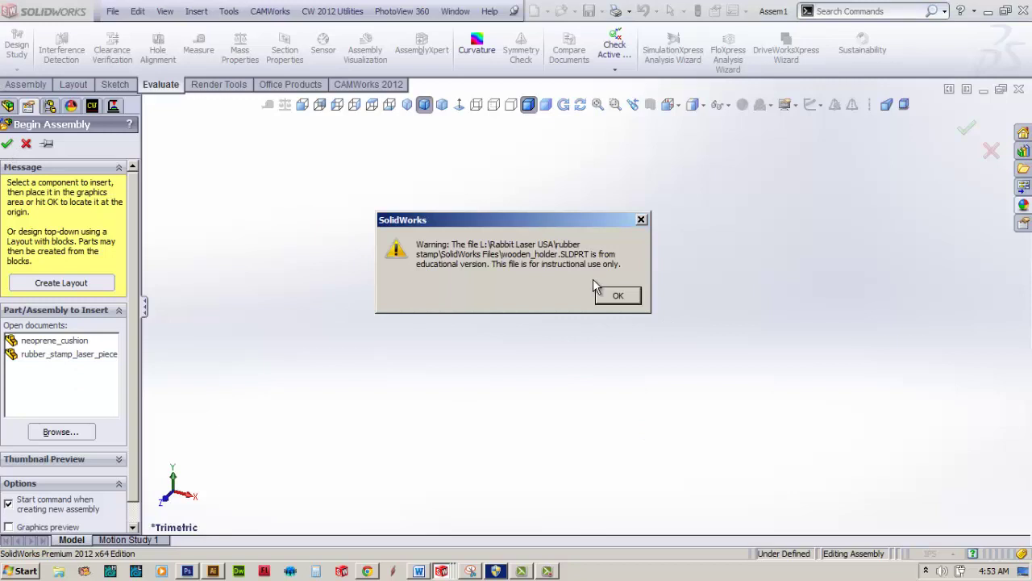
left_click(618, 295)
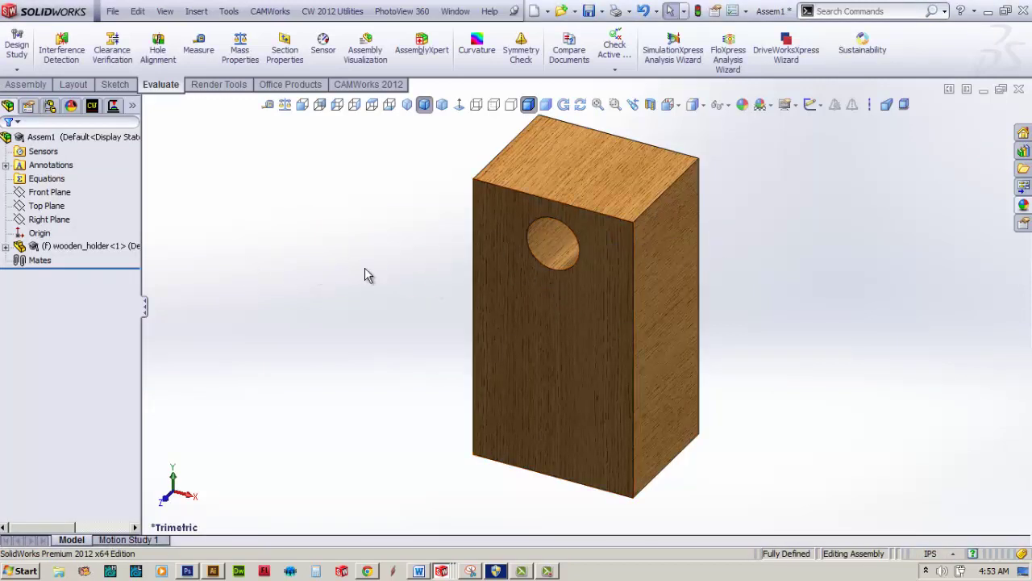
scroll(562, 350, "up", 3)
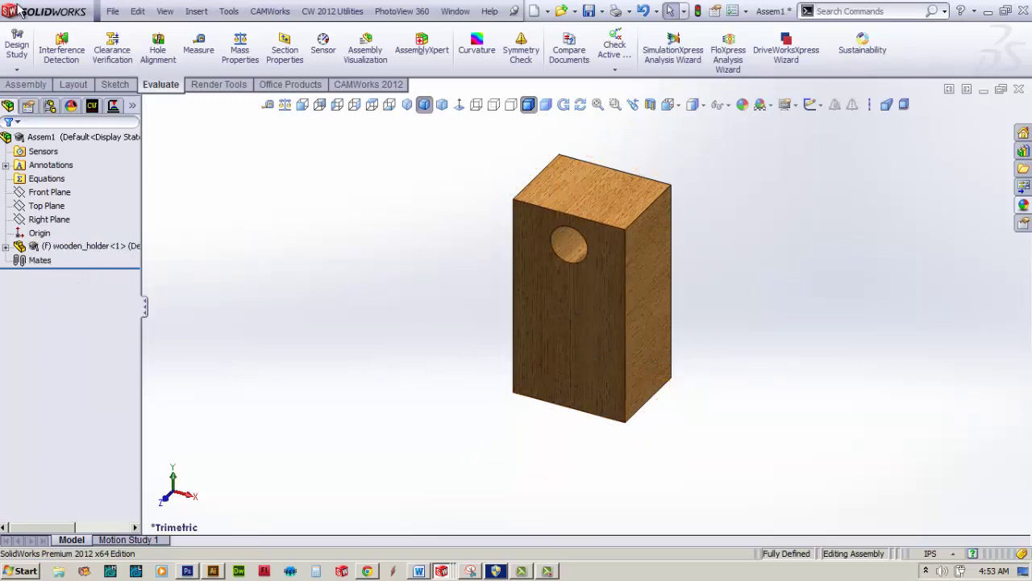
Insert neoprene_cushion into Assem1, placing it below the wooden holder
left_click(26, 84)
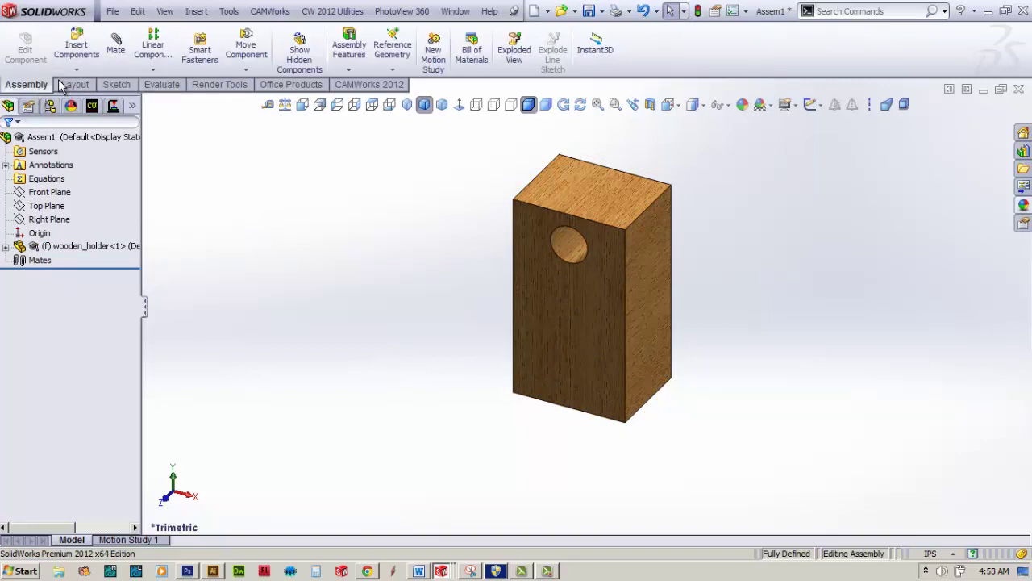
left_click(74, 50)
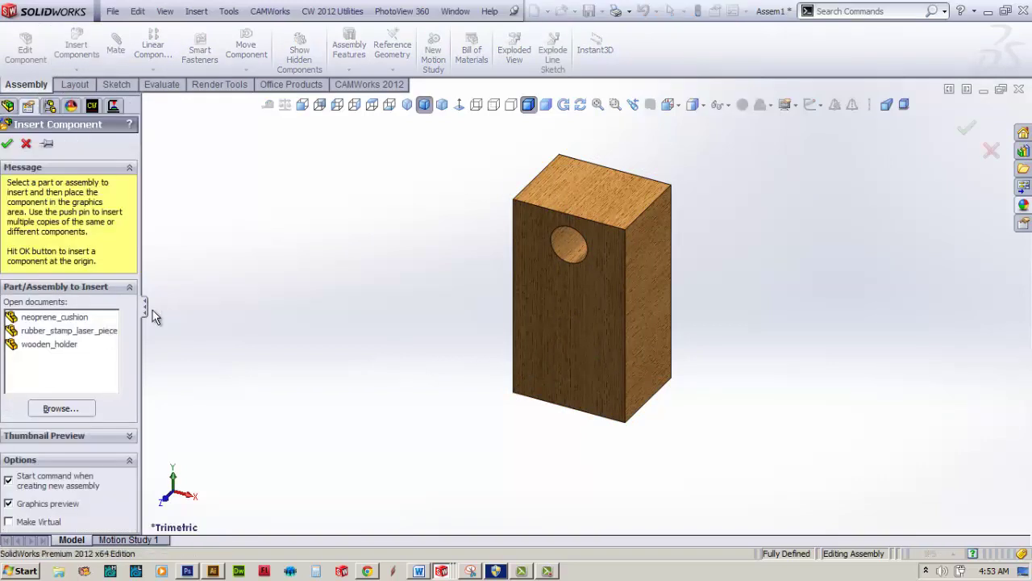
left_click(50, 318)
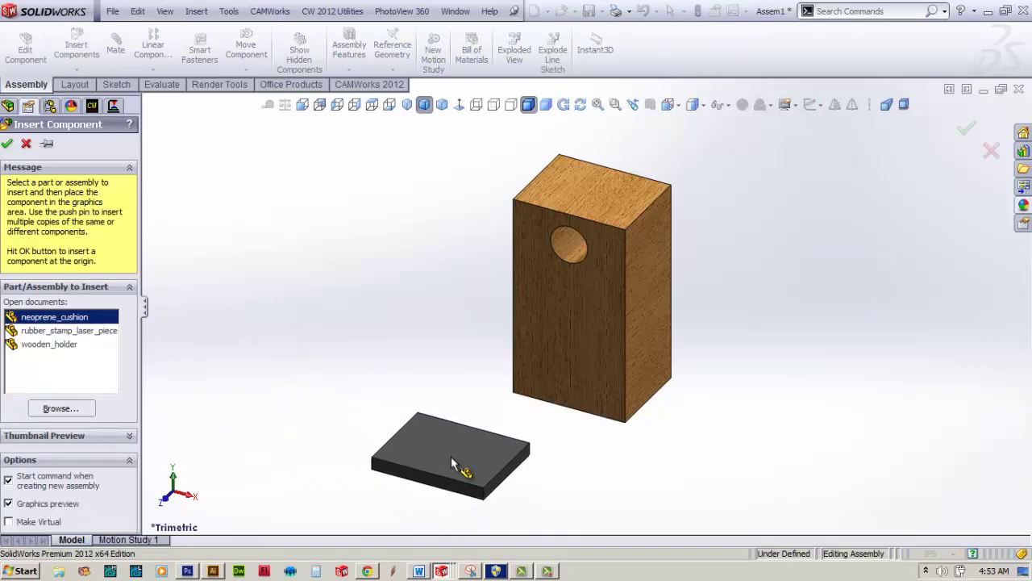
left_click(472, 460)
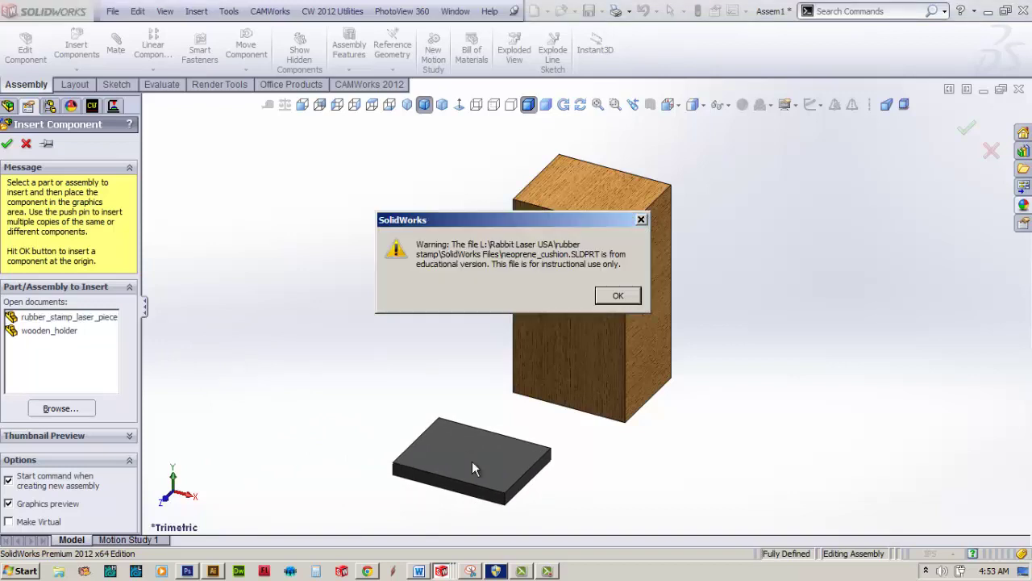
left_click(629, 300)
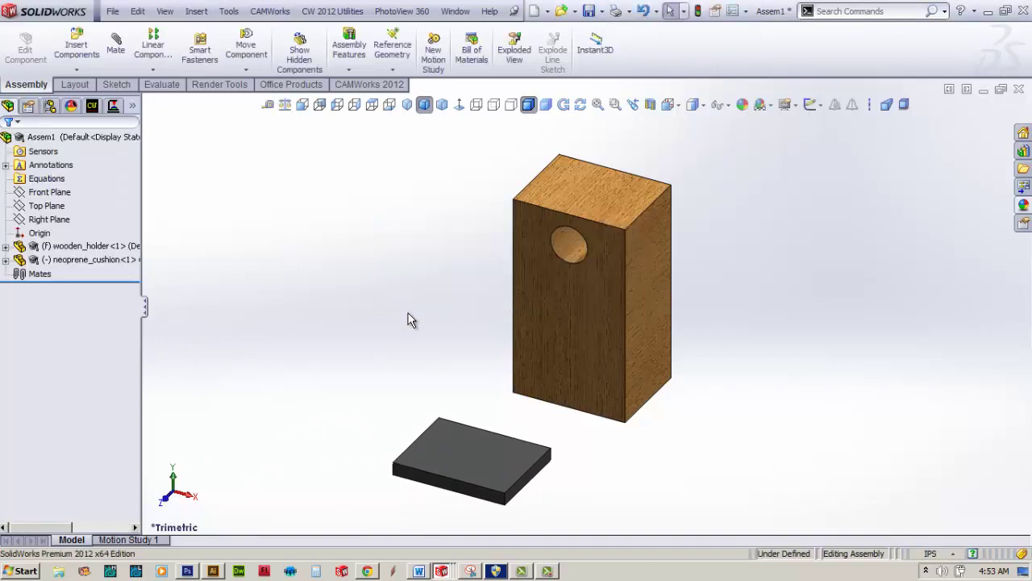
key("Up")
key("Up")
key("Up")
key("Up")
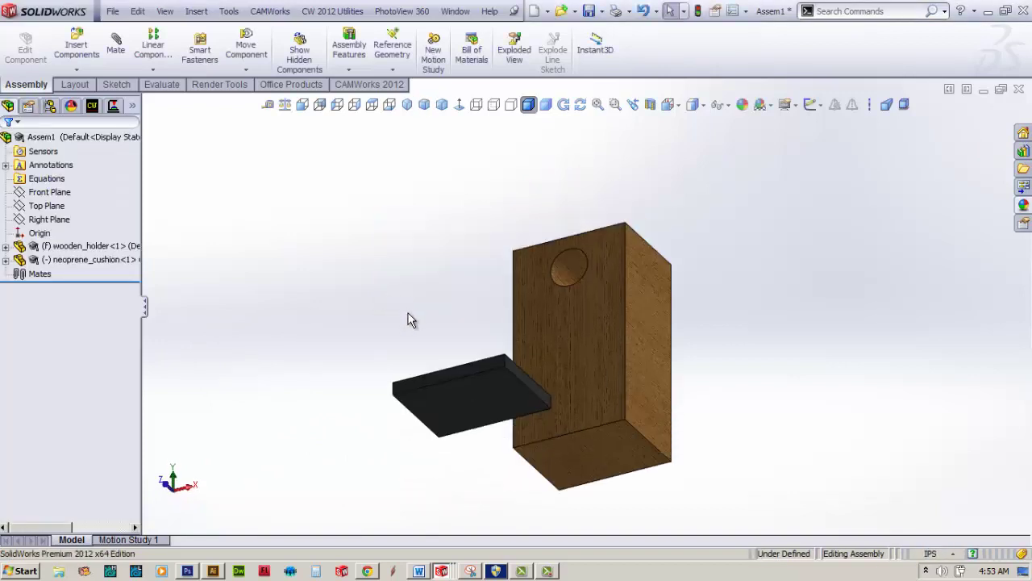
Mate the holder's bottom face coincident with the cushion's top face
left_click(606, 474)
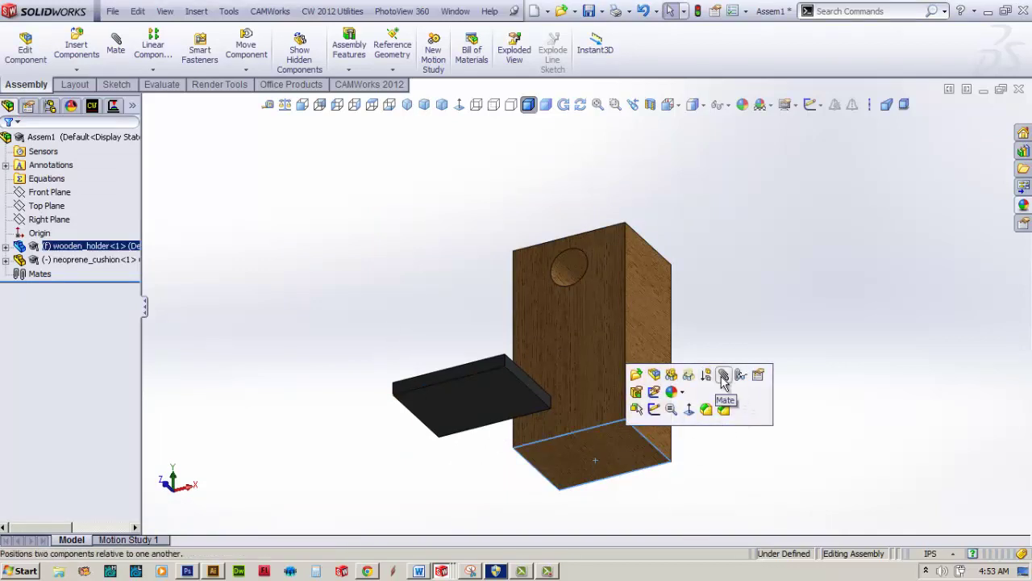
left_click(724, 376)
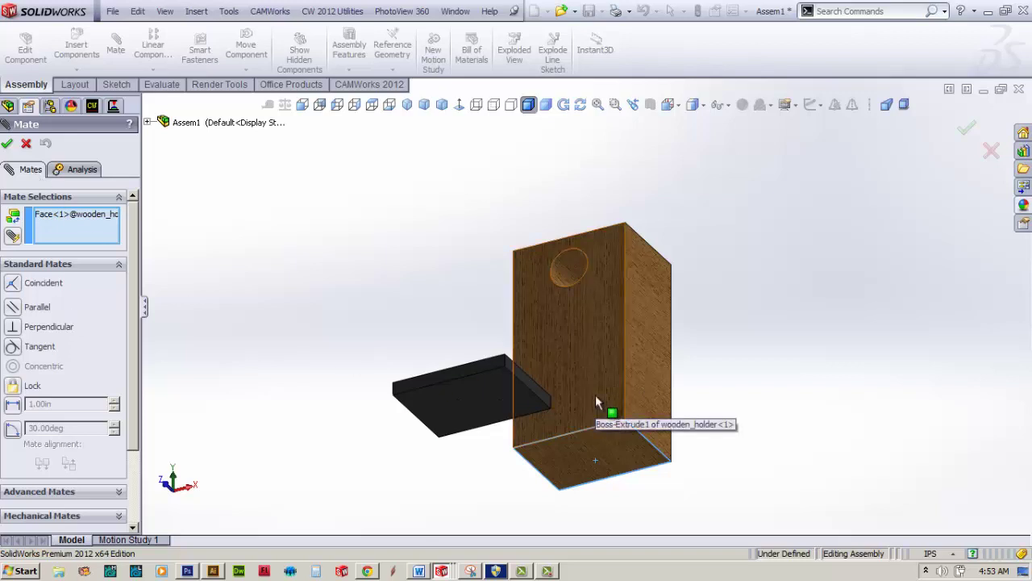
key("Down")
key("Down")
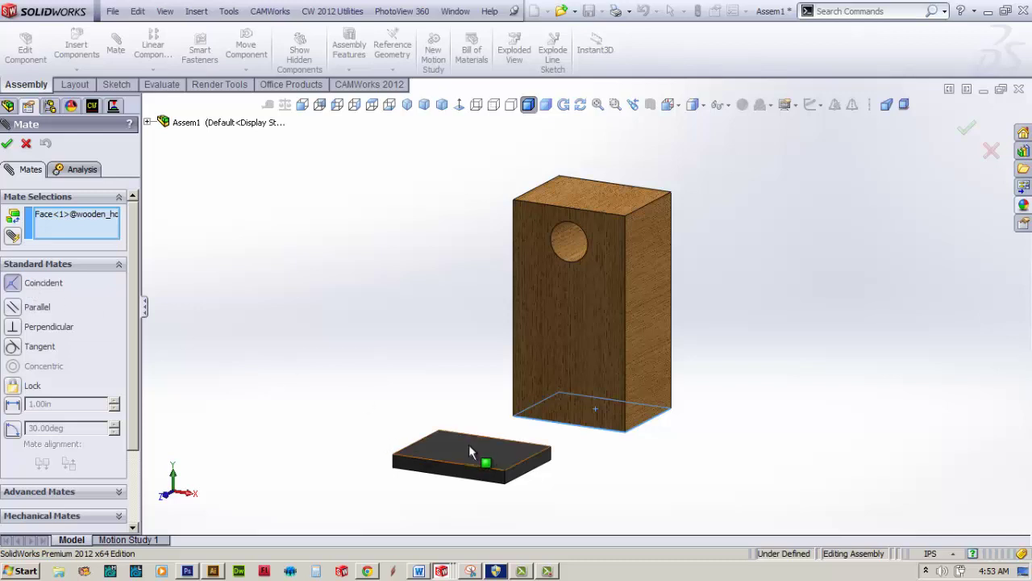
left_click(469, 454)
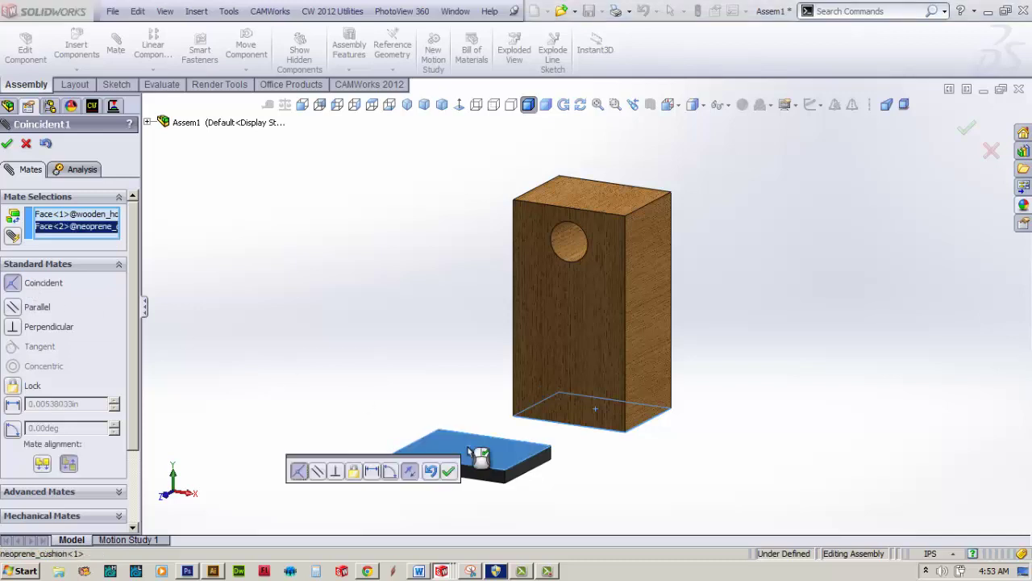
left_click(449, 471)
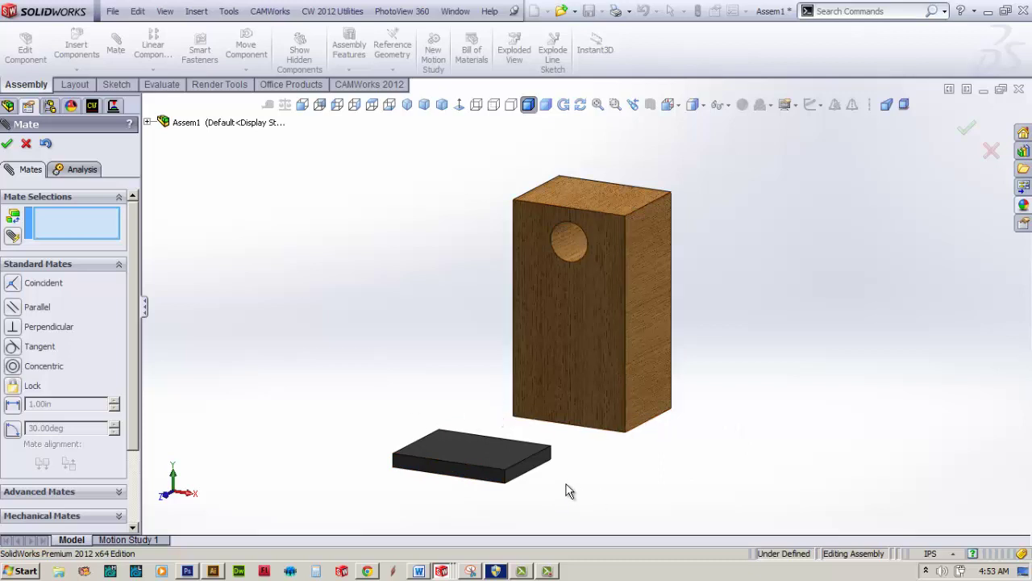
Add a coincident mate between the holder's right face and the cushion's side face
left_click(650, 398)
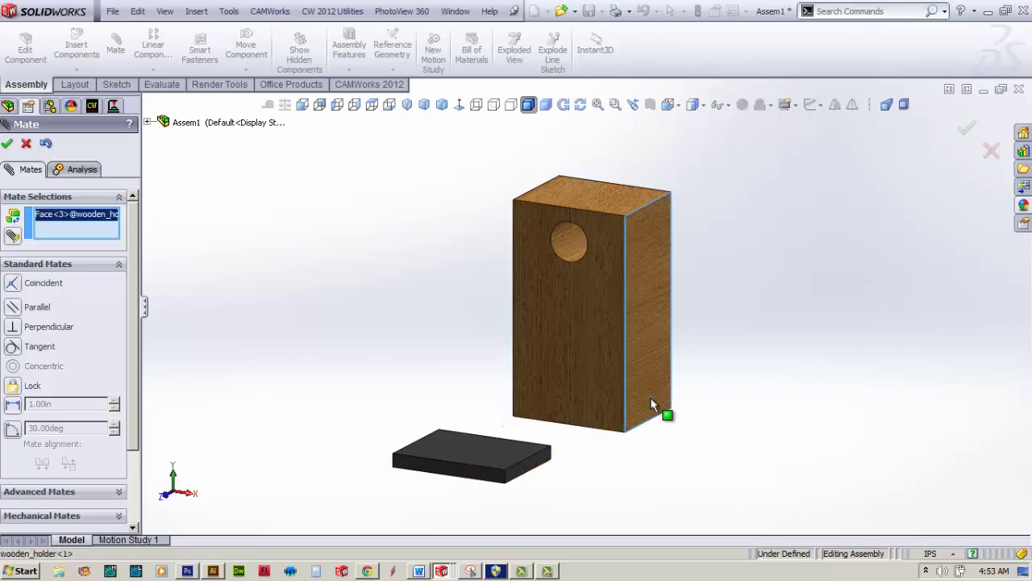
left_click(528, 471)
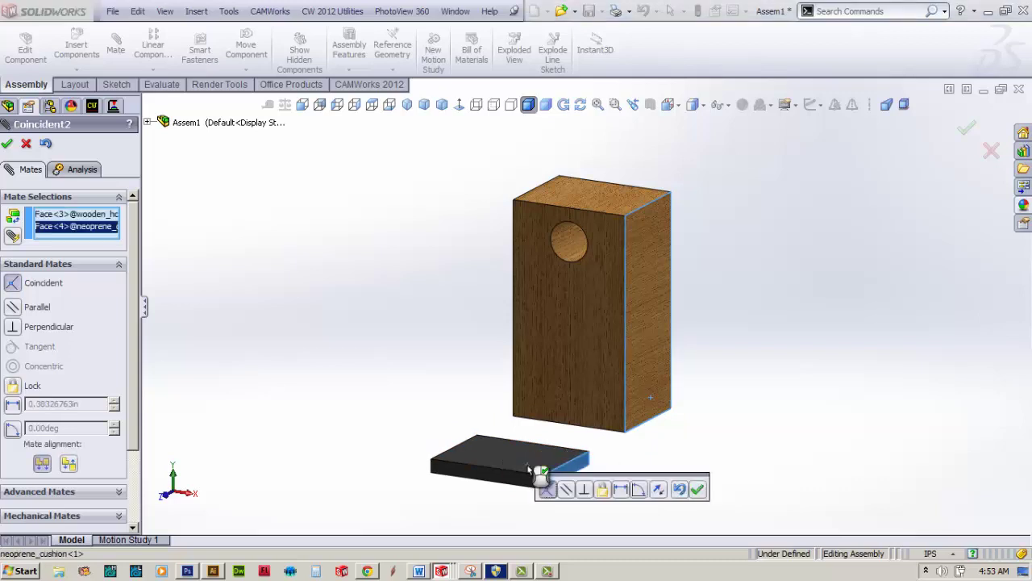
left_click(698, 490)
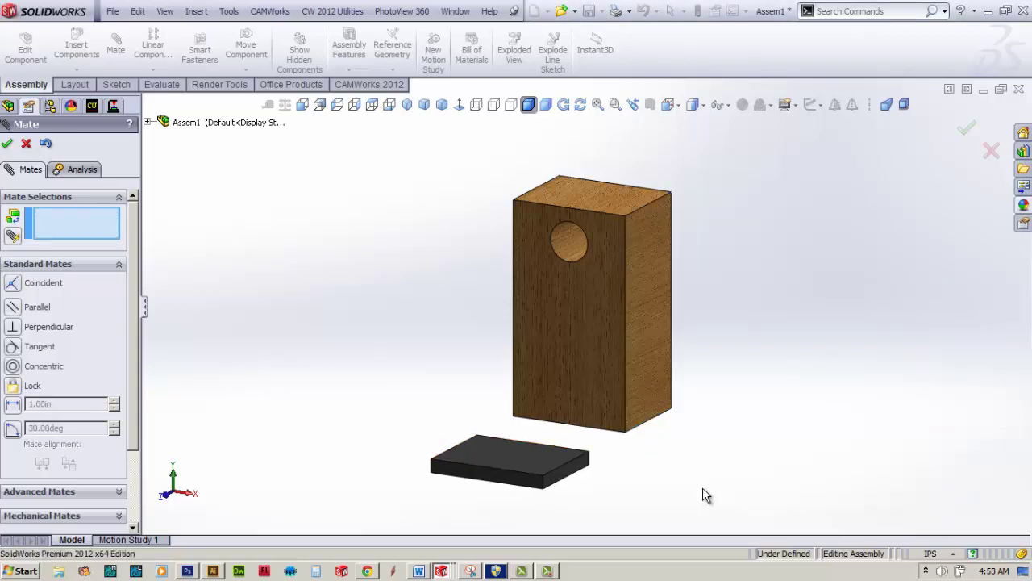
Make the holder and cushion front faces coincident, finish mating, and start inserting a component
left_click(579, 377)
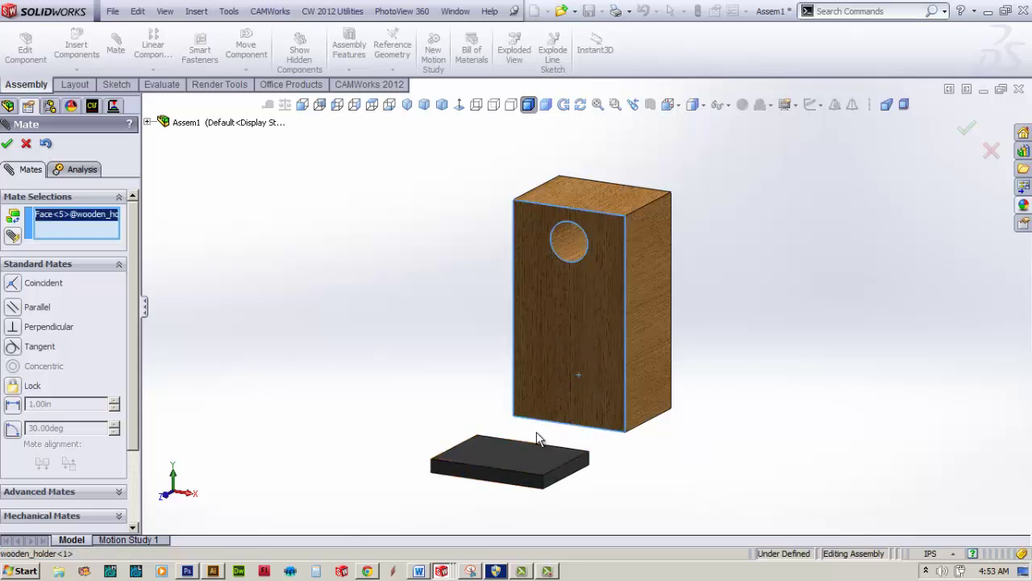
left_click(510, 481)
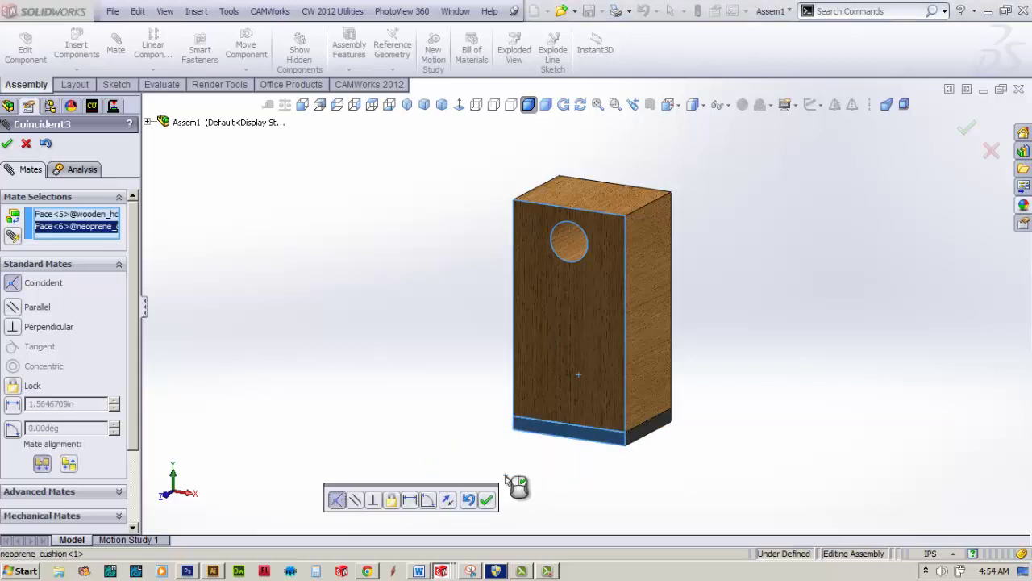
left_click(486, 499)
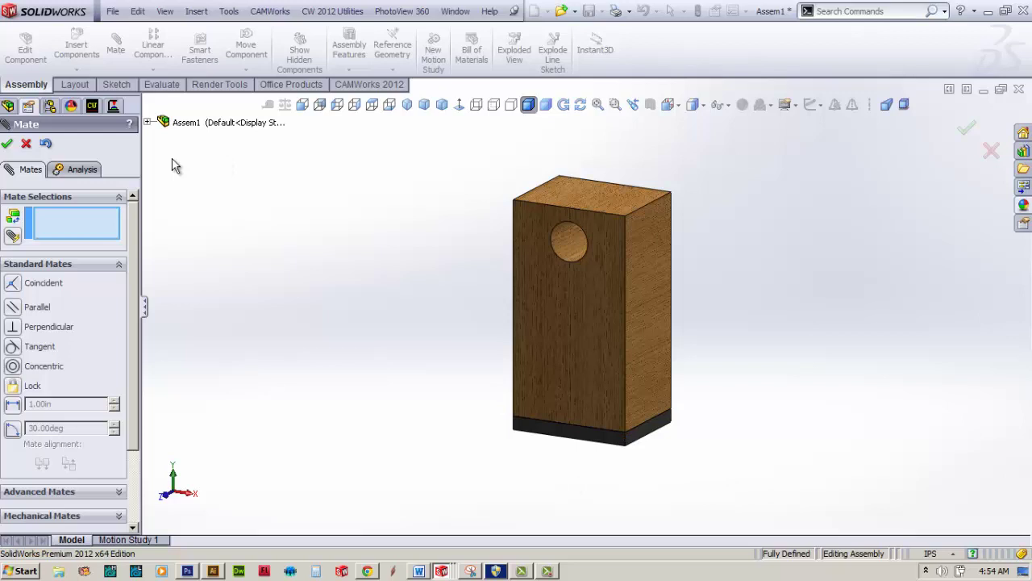
left_click(7, 142)
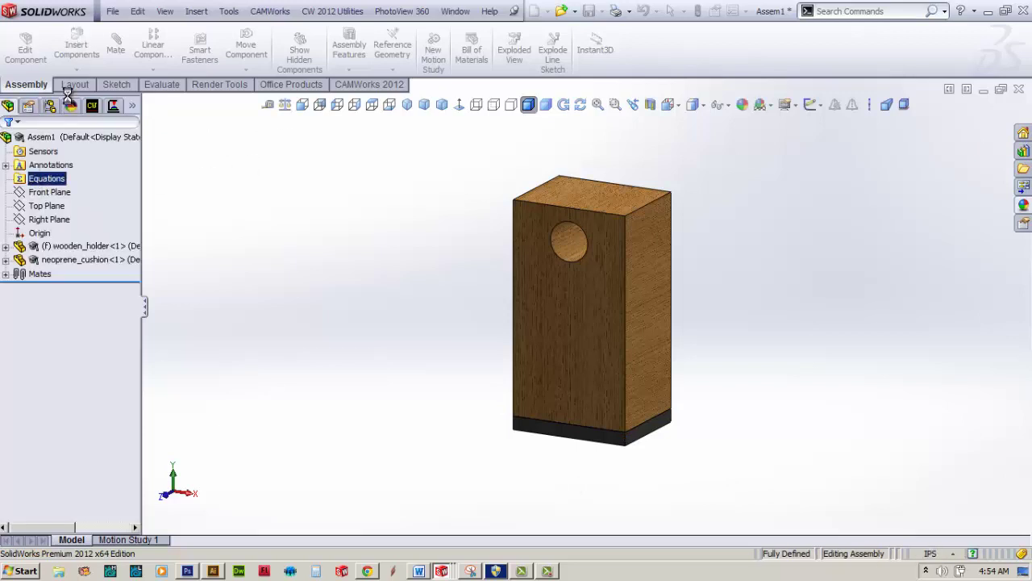
left_click(73, 51)
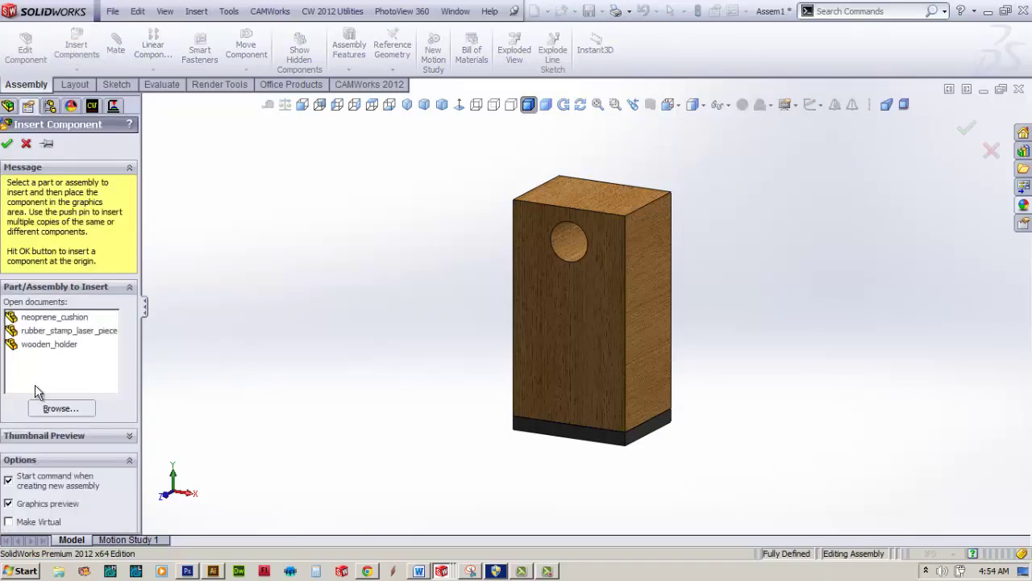
Insert rubber_stamp_laser_piece into Assem1, placing it near the wooden holder
left_click(66, 331)
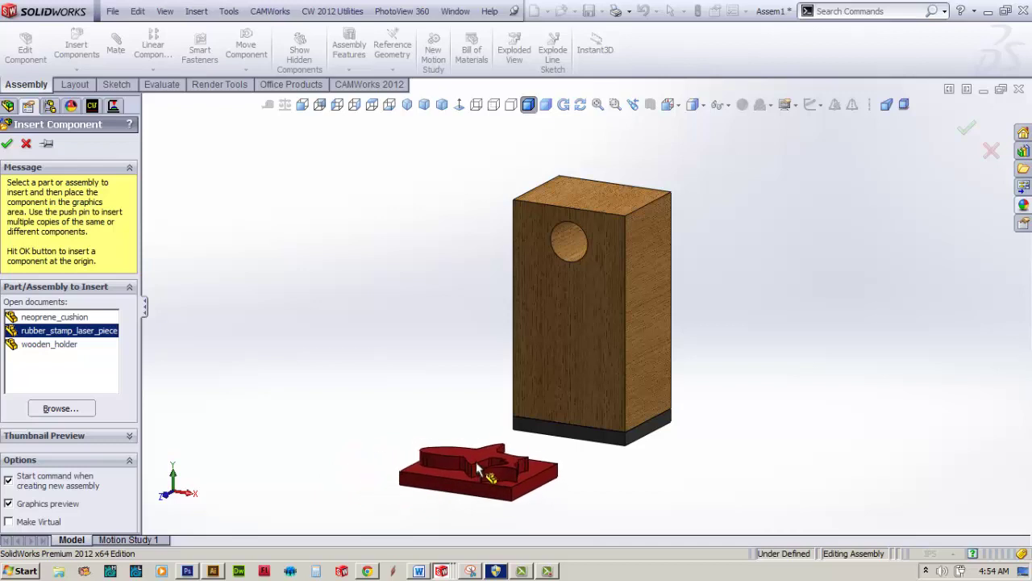
left_click(466, 482)
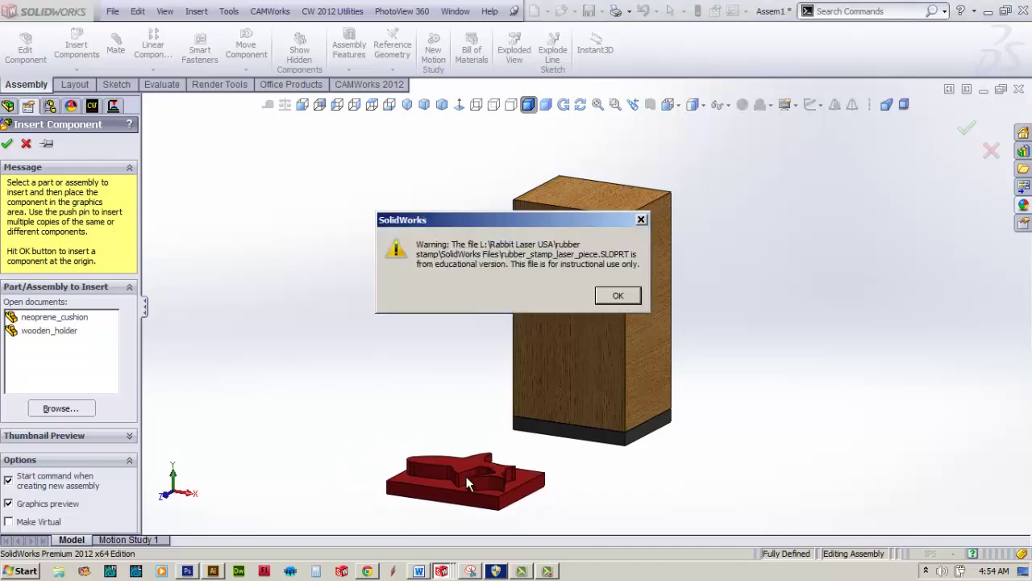
left_click(620, 295)
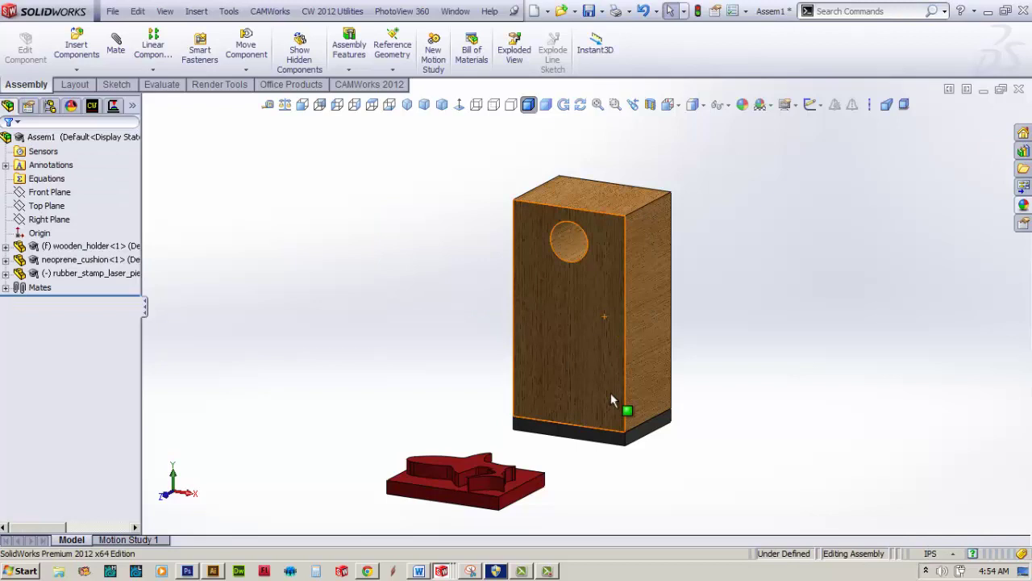
key("Up")
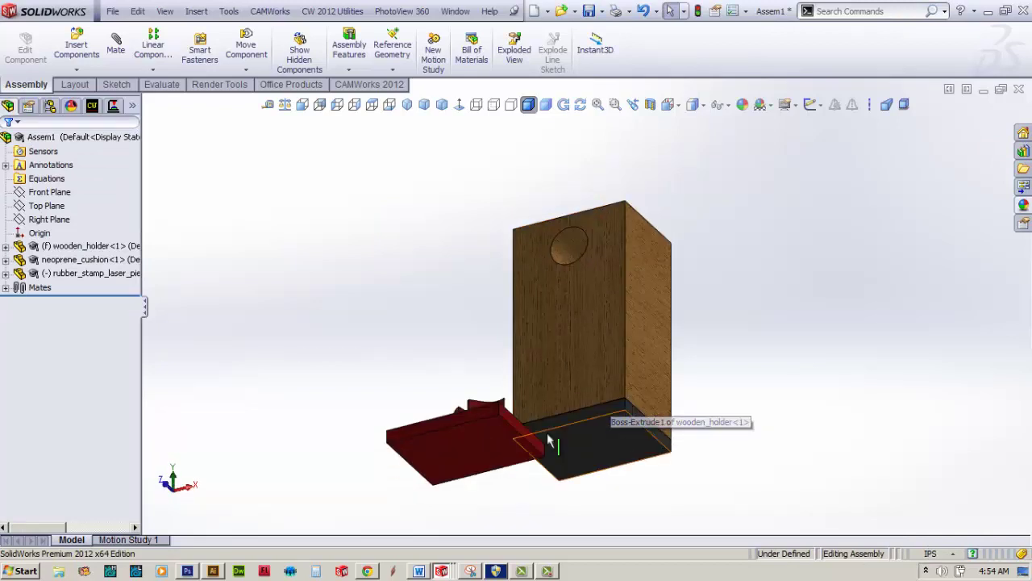
Mate the red piece's back face coincident with the cushion's bottom face, with flipped alignment
left_click(620, 426)
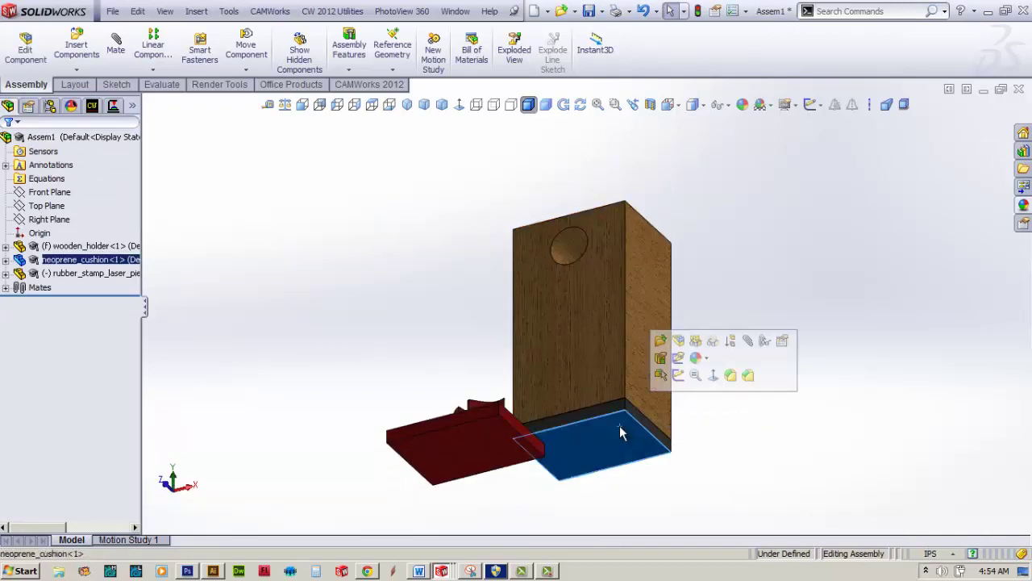
left_click(748, 342)
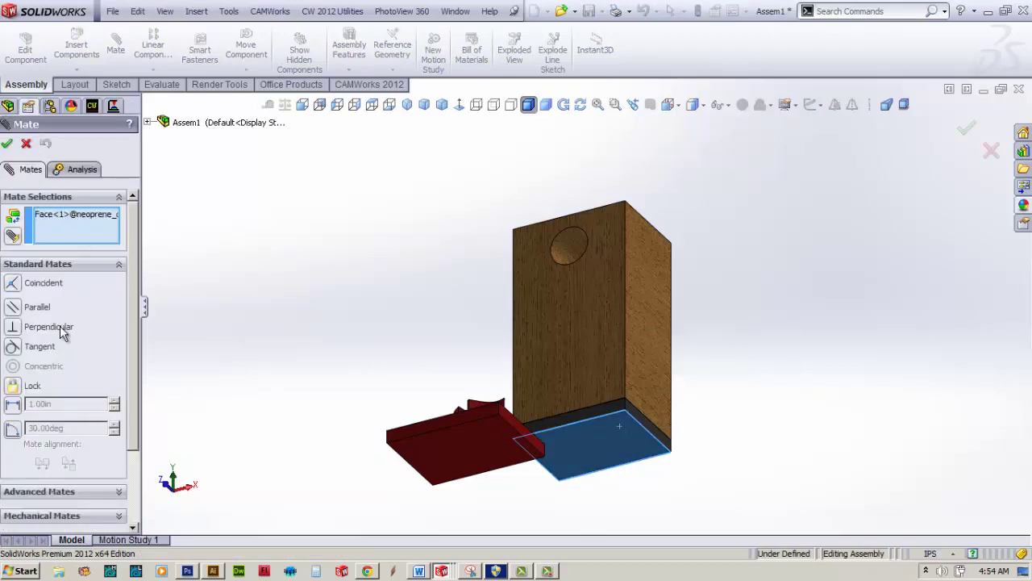
left_click(444, 451)
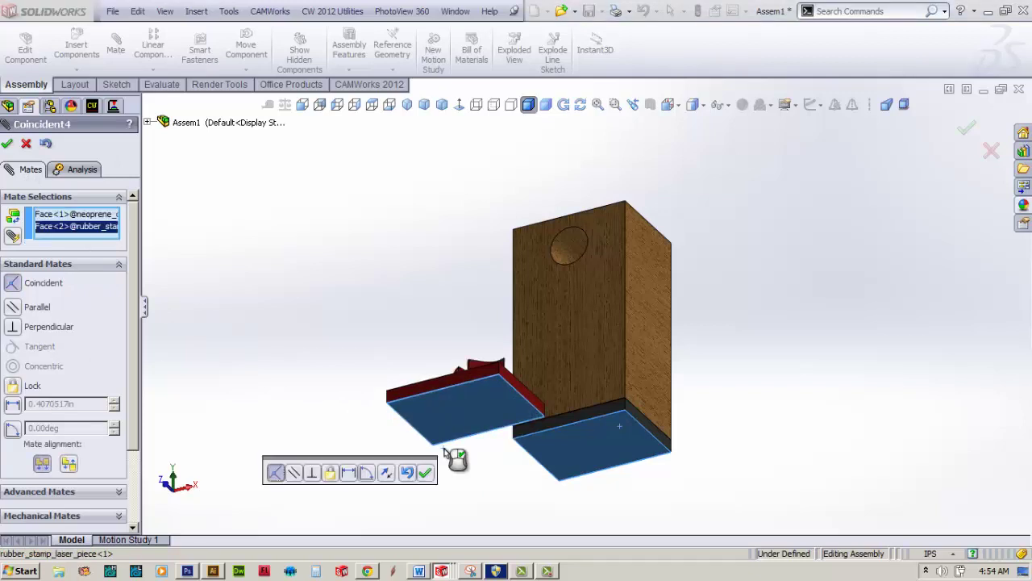
left_click(392, 475)
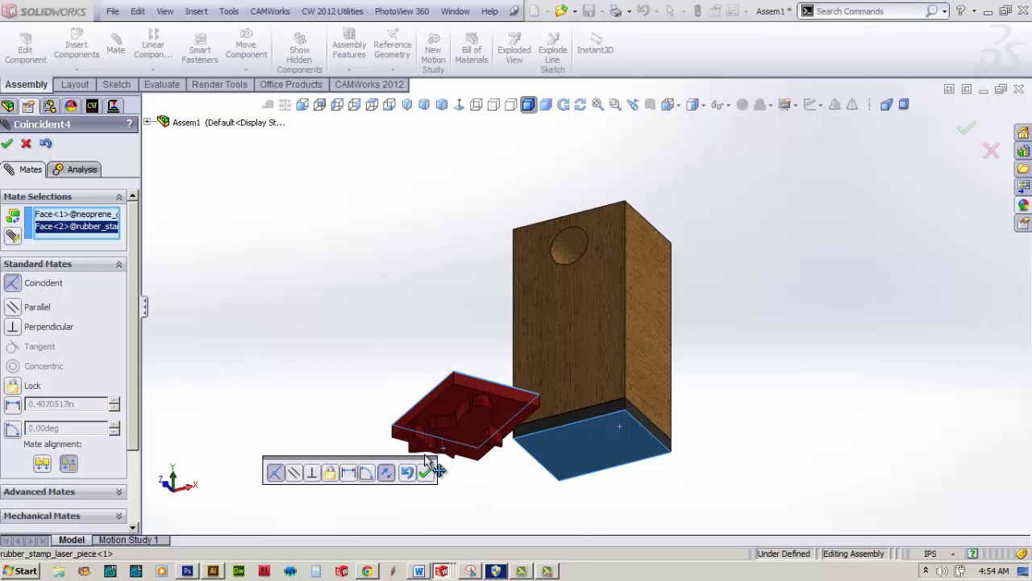
key("Down")
key("Down")
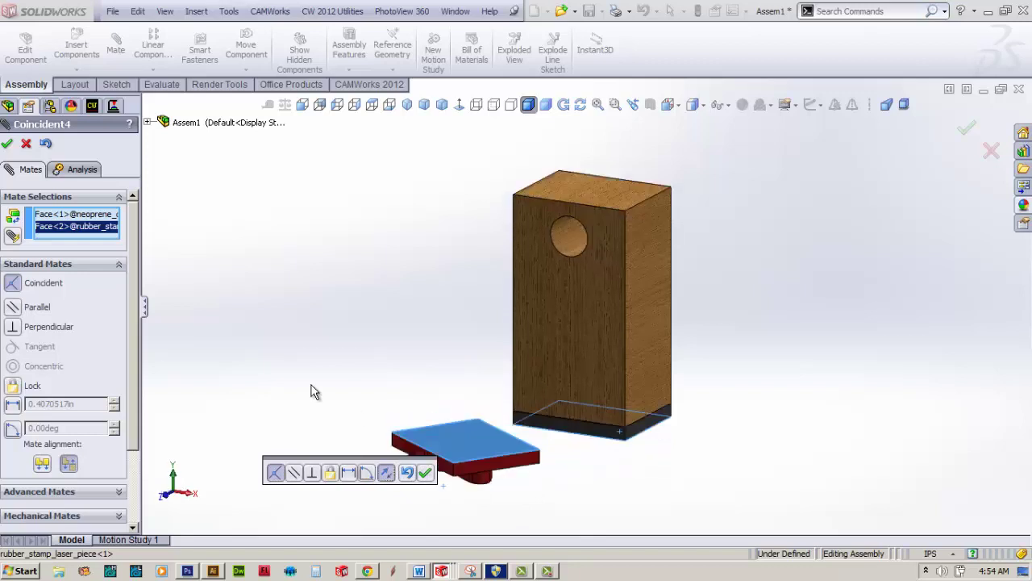
key("Down")
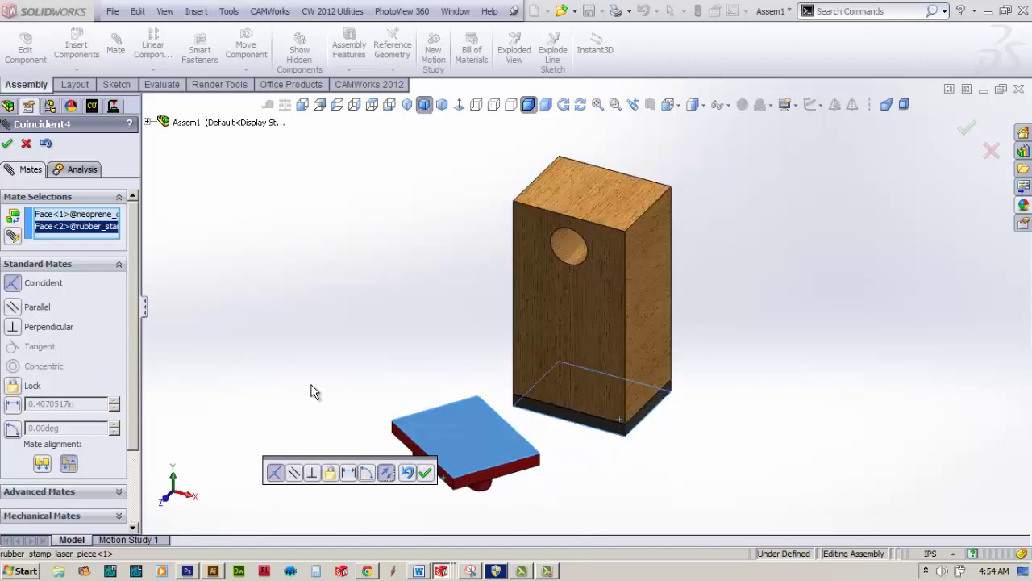
left_click(425, 473)
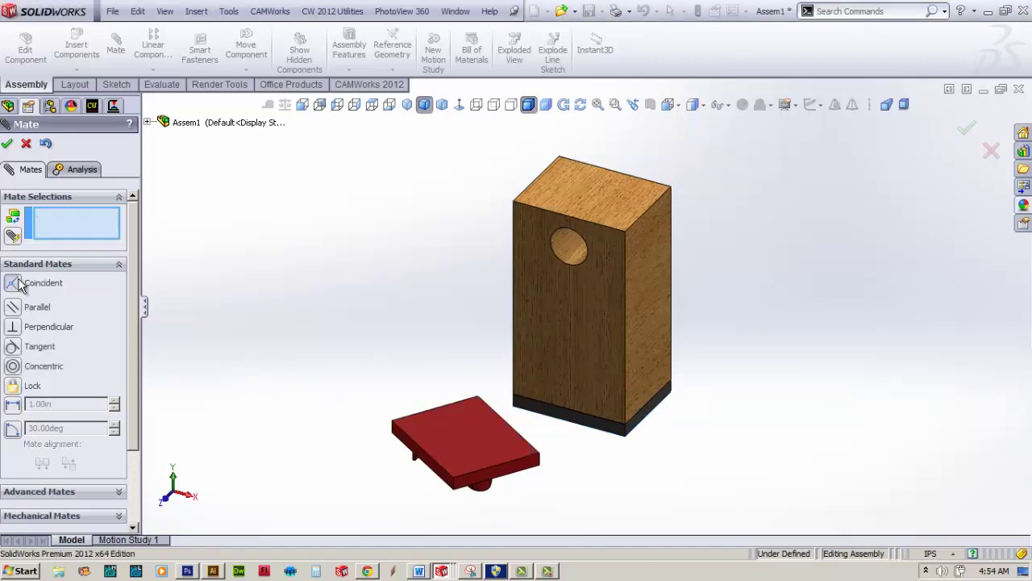
Make the holder's front face coincident with the red stamp's side face
left_click(571, 363)
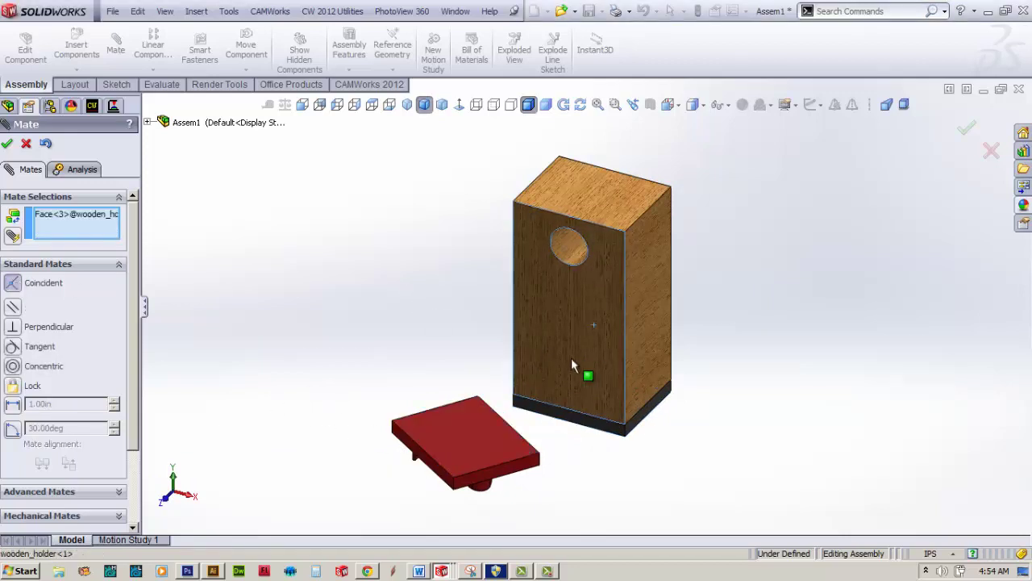
left_click(434, 473)
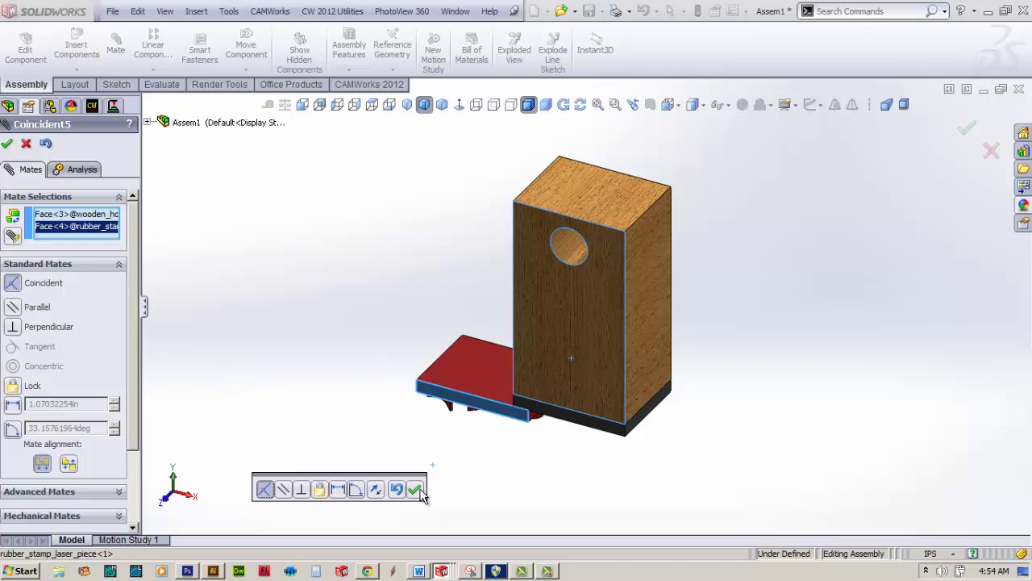
left_click(414, 488)
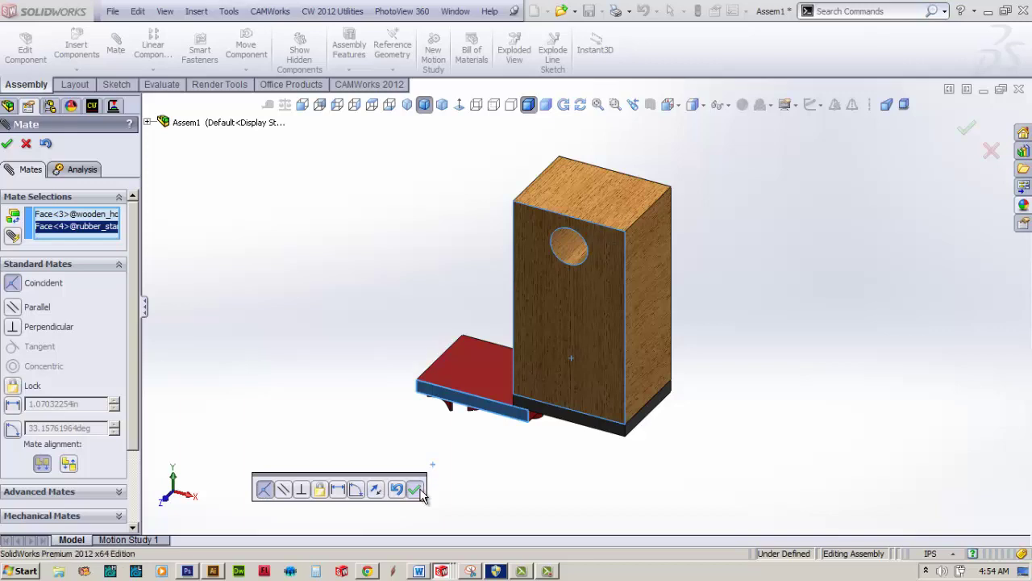
Make the holder's right face coincident with the red plate's edge face
left_click(636, 375)
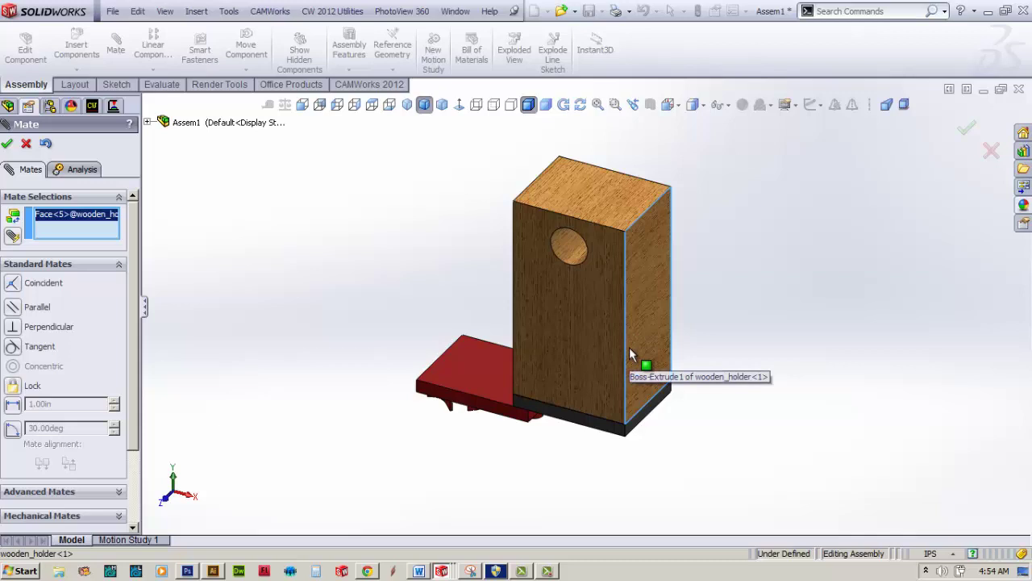
key("Up")
key("Up")
key("Up")
key("Up")
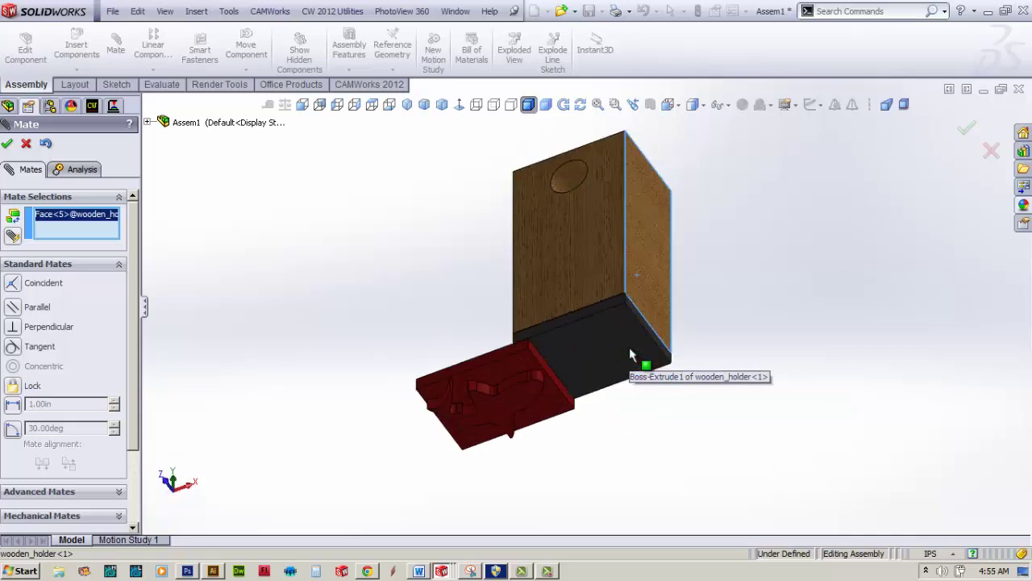
scroll(613, 354, "down", 5)
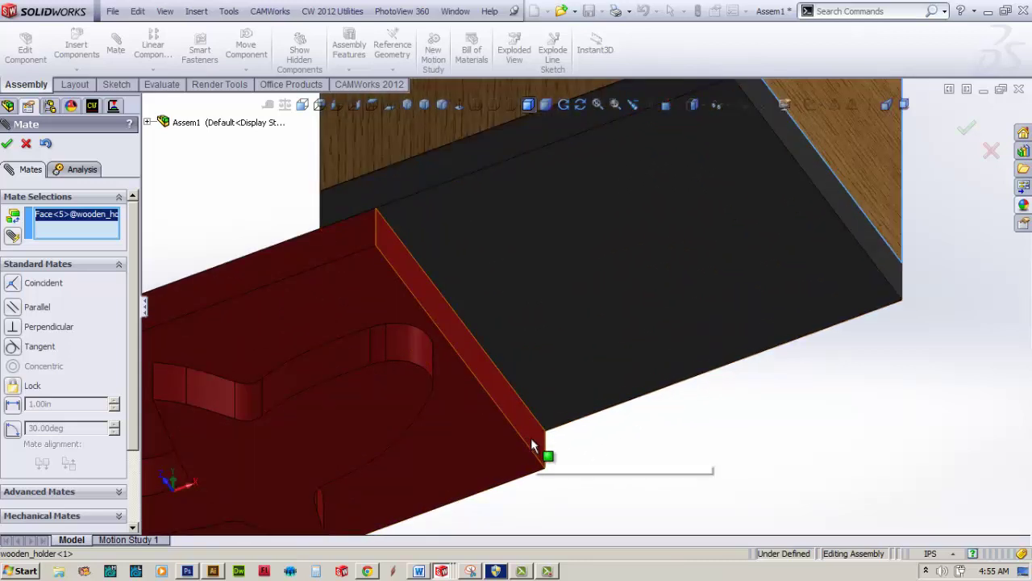
left_click(531, 443)
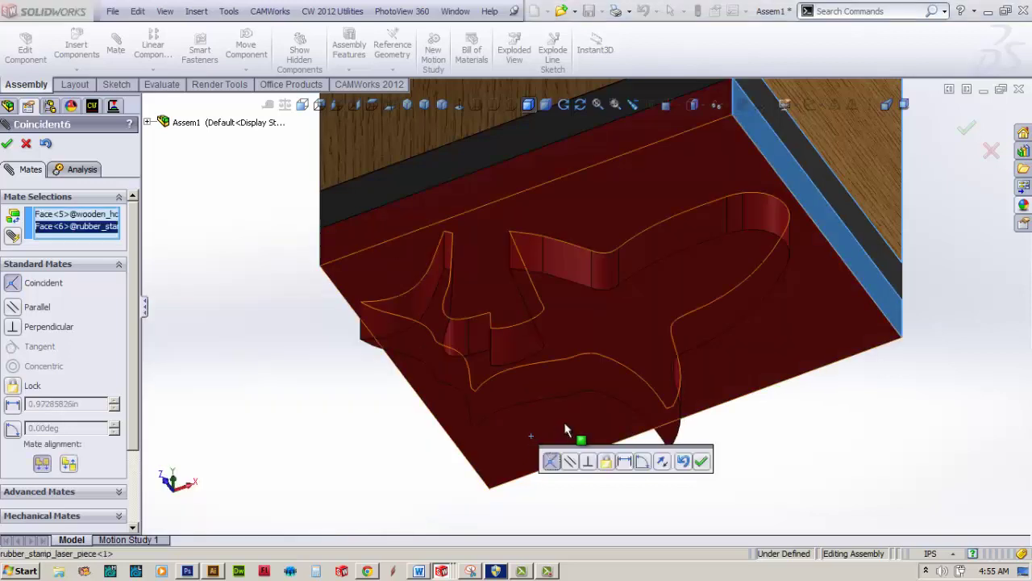
left_click(701, 462)
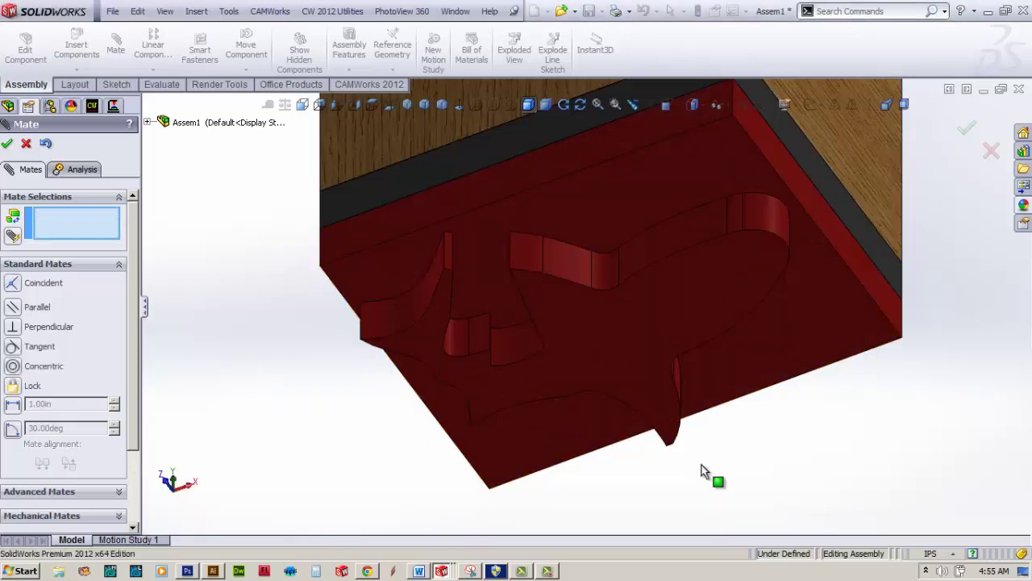
Close the Mate command and view the red stamp fitted beneath the holder from below
key("f")
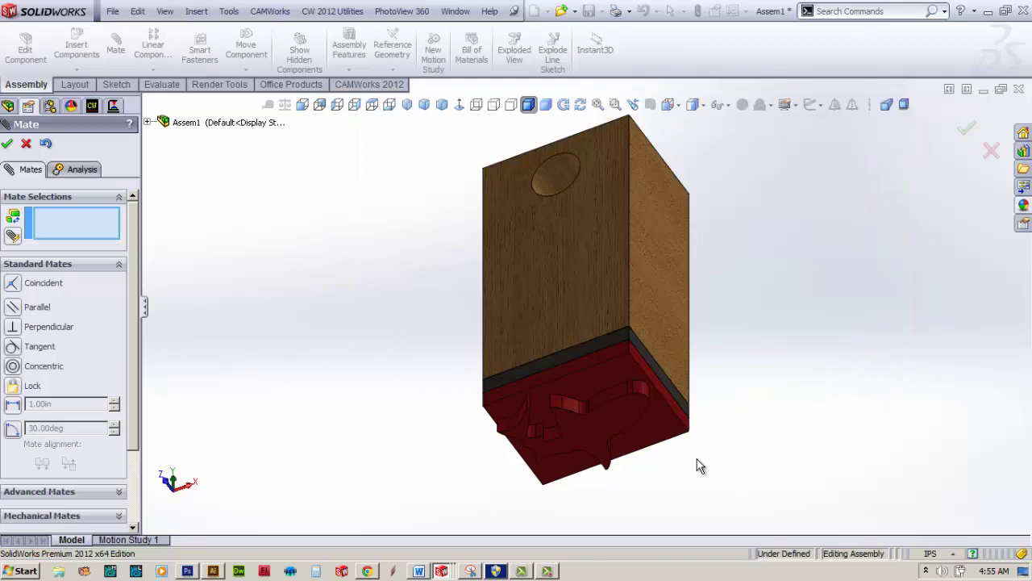
key("ctrl+7")
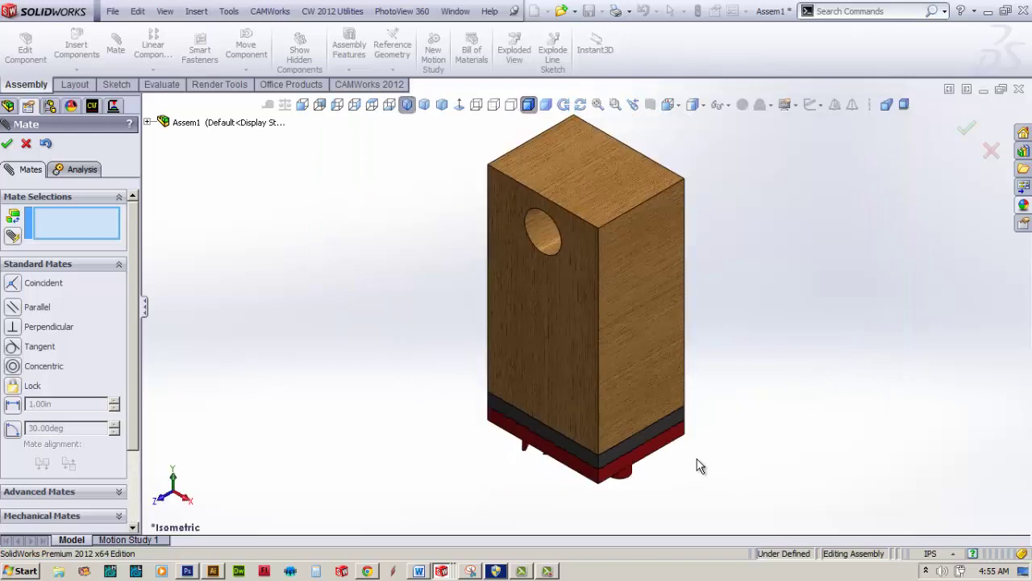
left_click(6, 143)
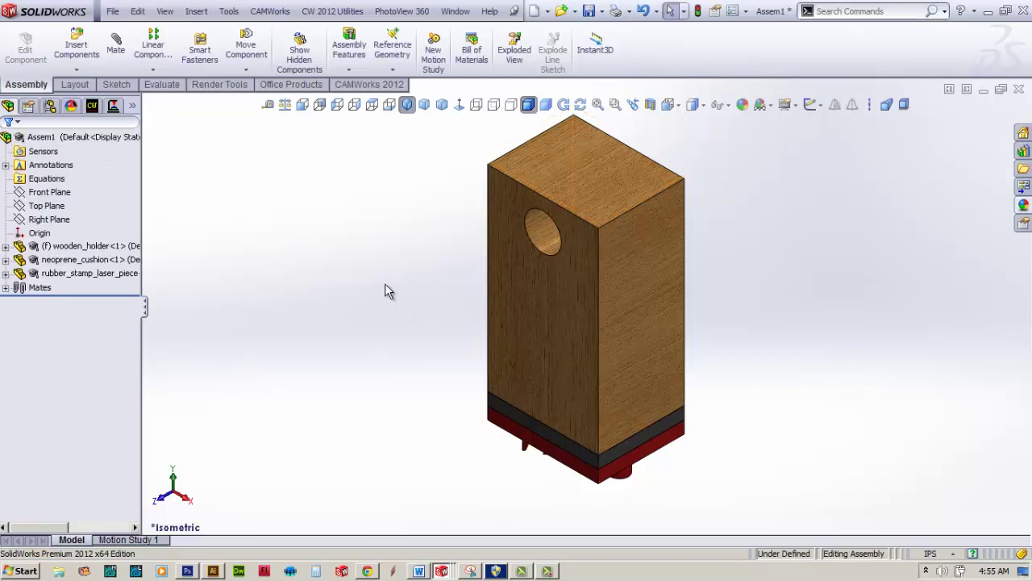
key("shift+Down")
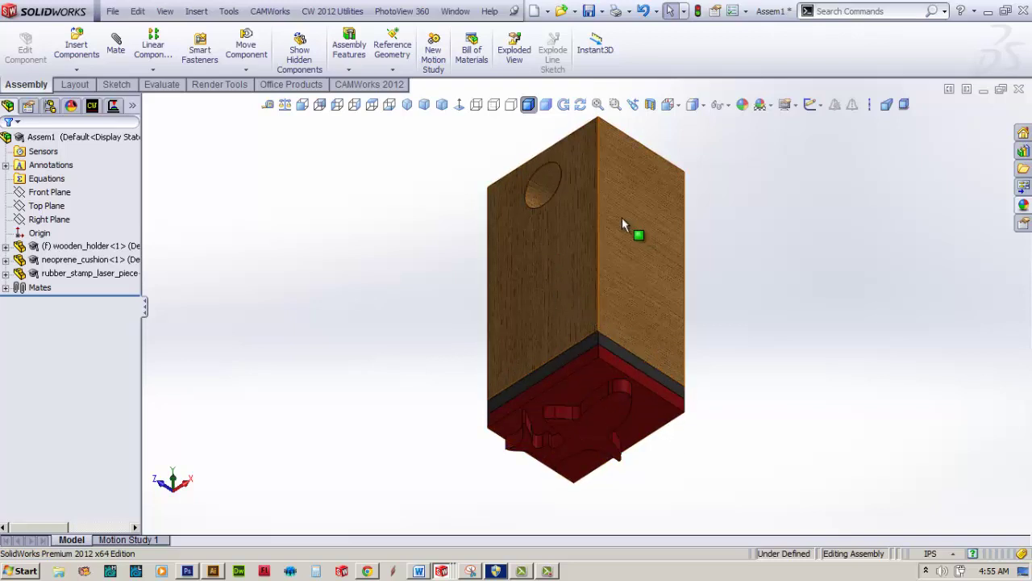
Save the assembly as 'rubber_stamp_assembly' in the SolidWorks Files folder
left_click(588, 12)
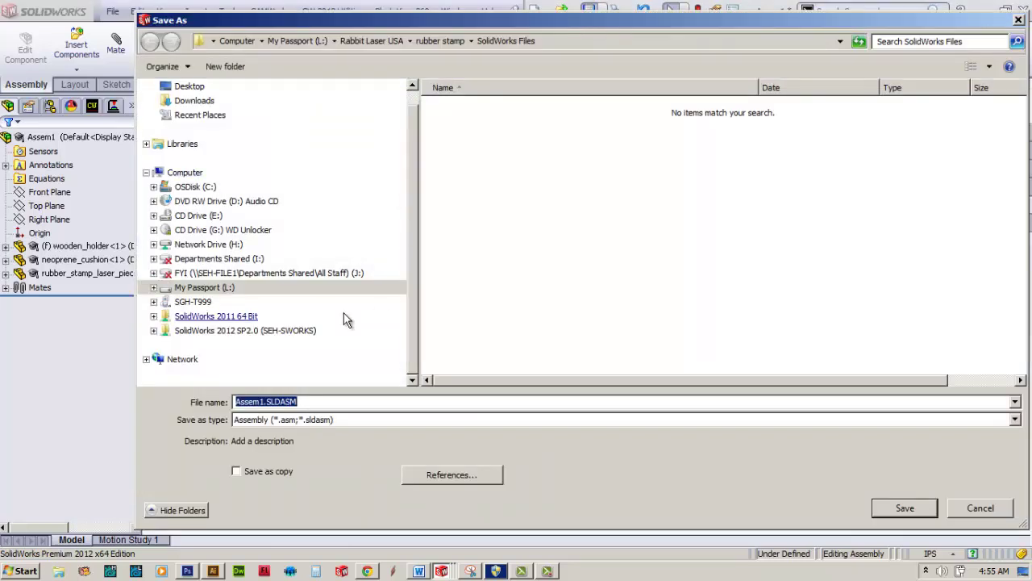
type("rubber_stamp_")
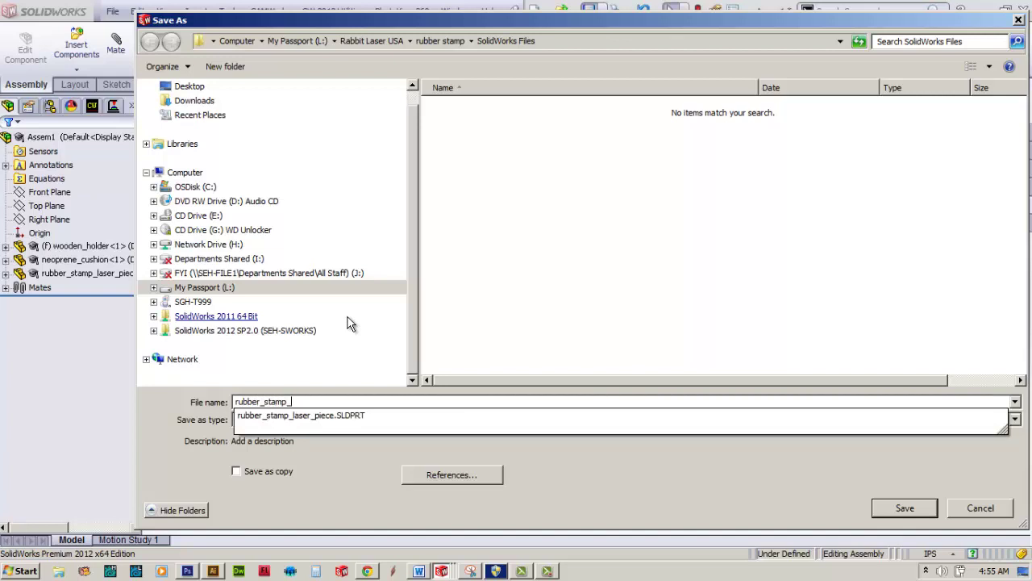
type("assembly")
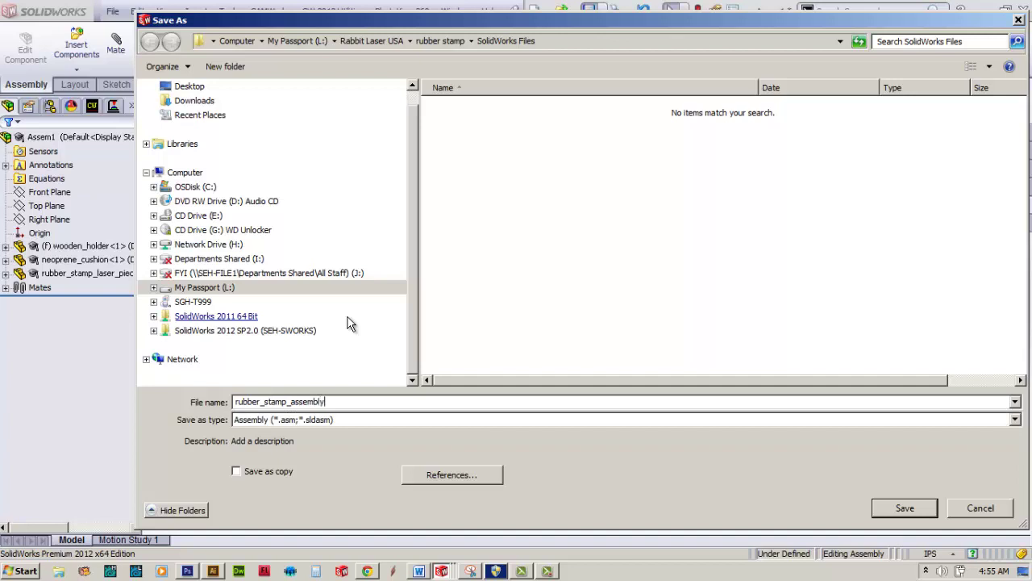